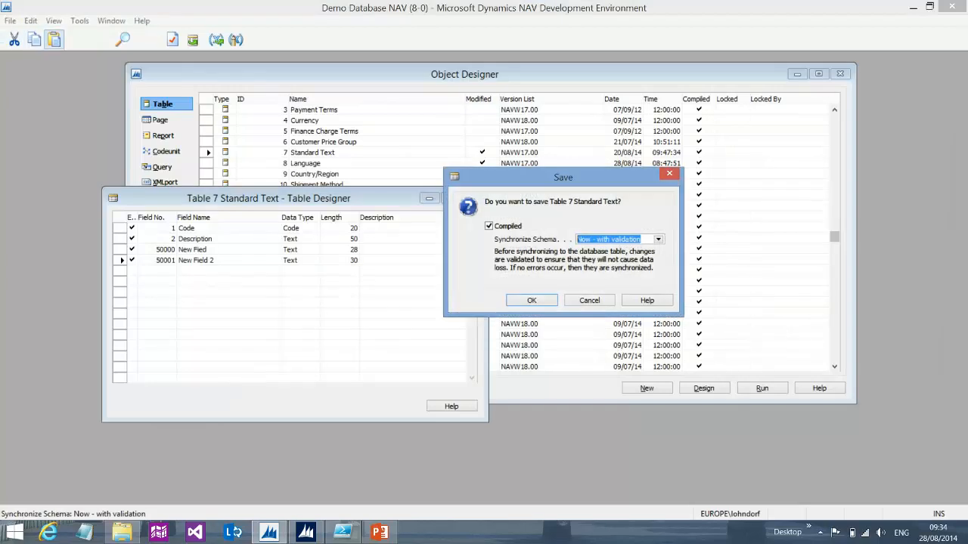
Save Table 7 Standard Text with Synchronize Schema set to Now - with validation
key("Escape")
key("alt+f")
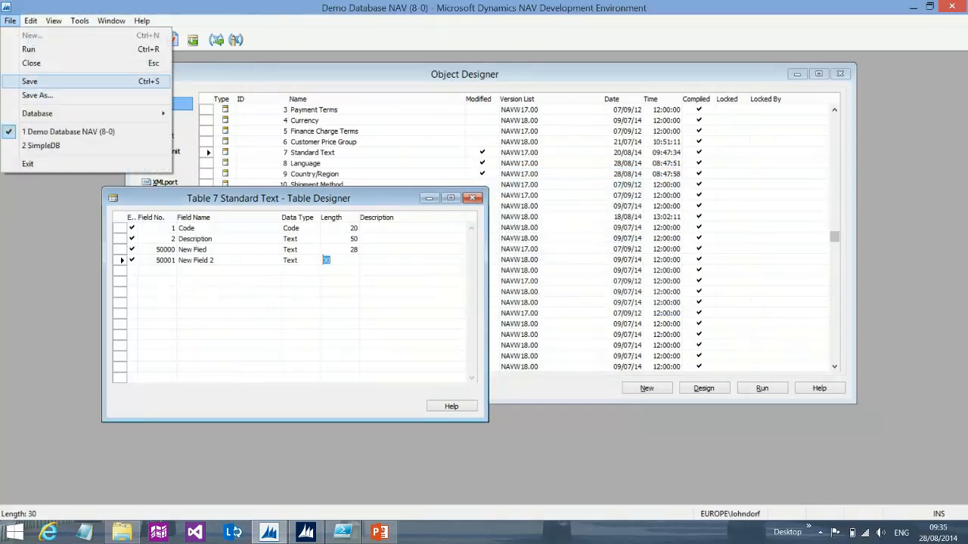
left_click(29, 81)
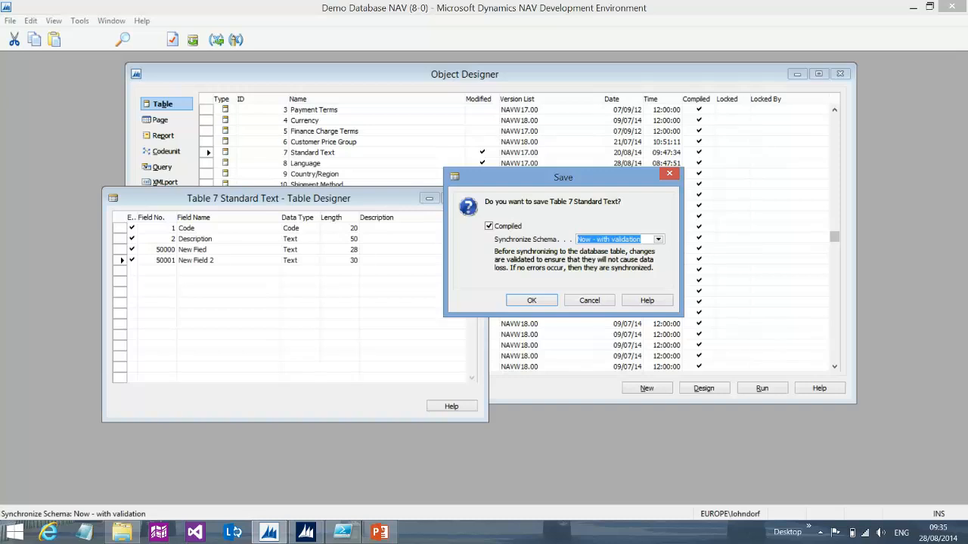
key("F6")
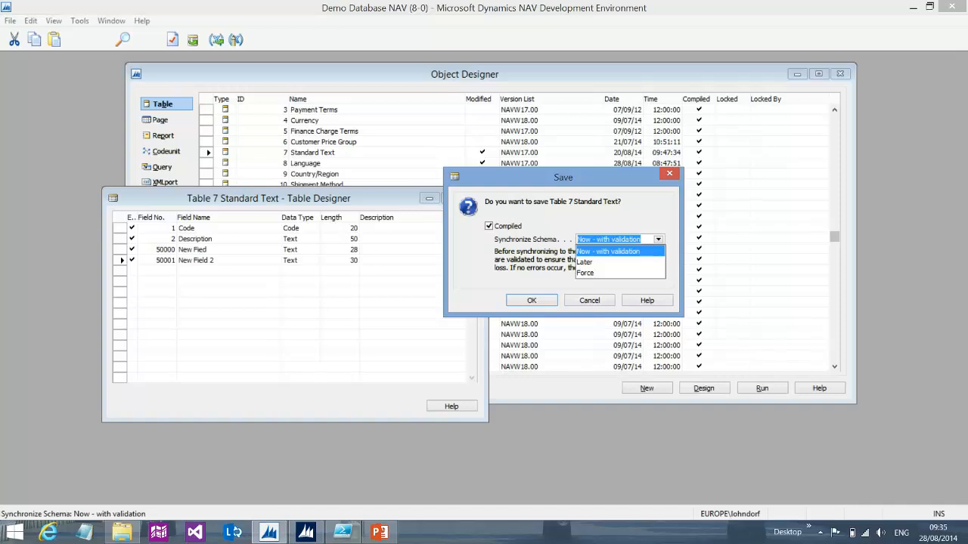
key("Return")
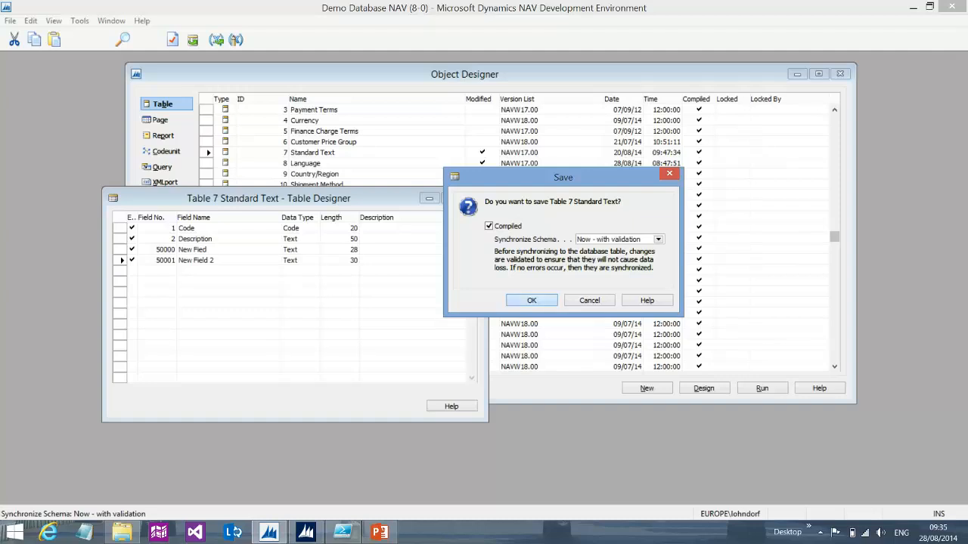
key("Return")
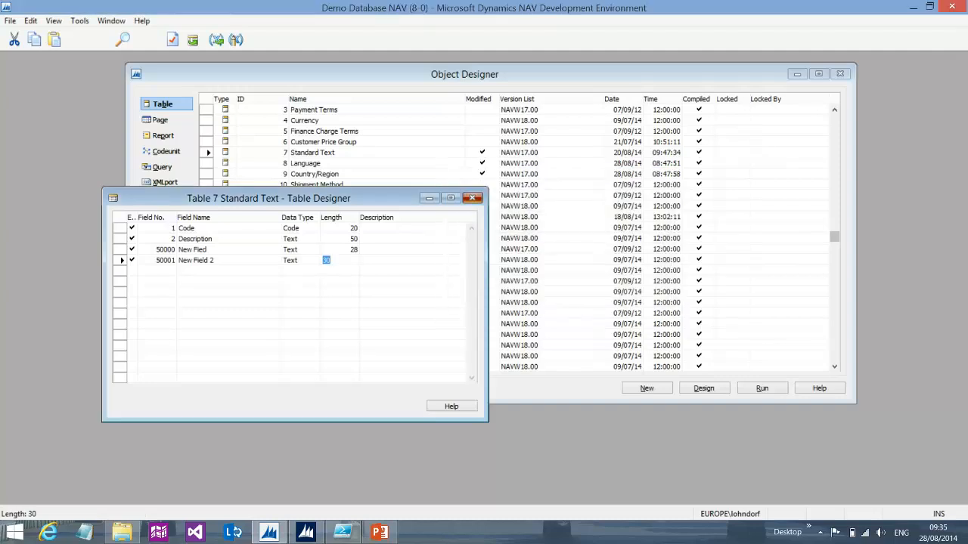
Close and reopen Table 7 in design, then save it again with Now - with validation and close the designer
key("Escape")
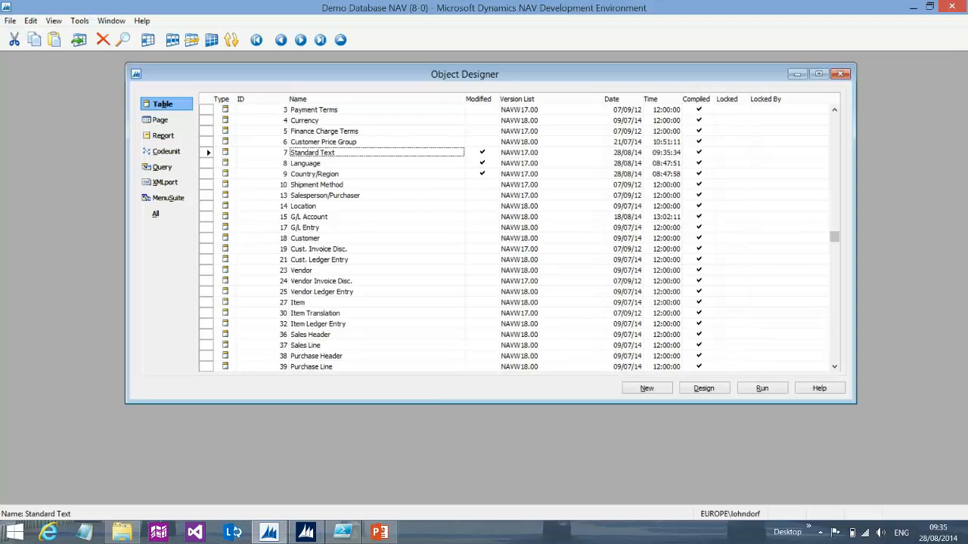
key("alt+d")
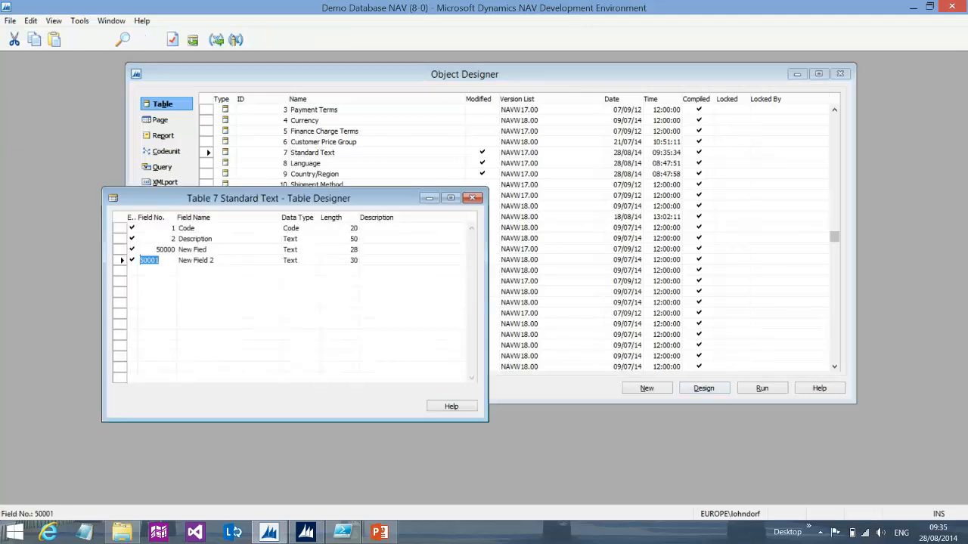
key("Escape")
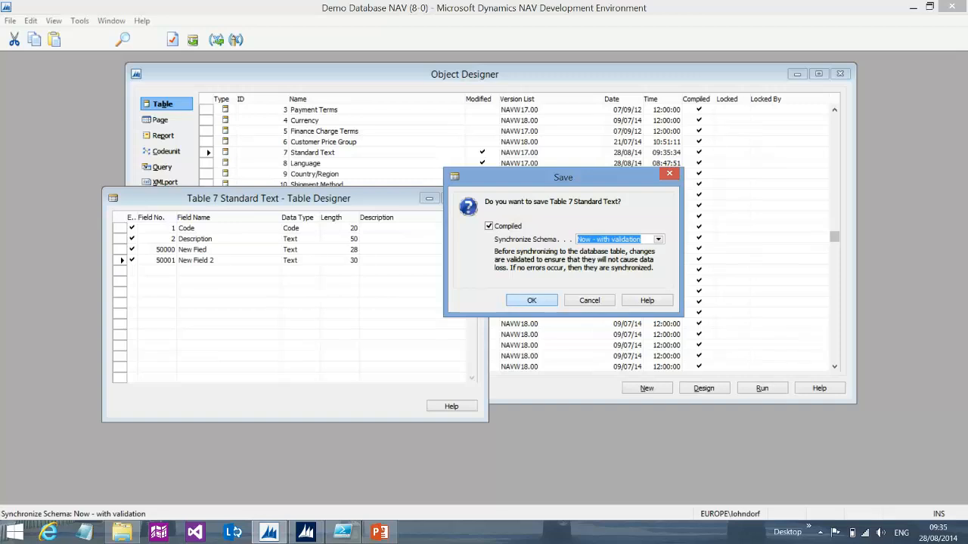
key("Return")
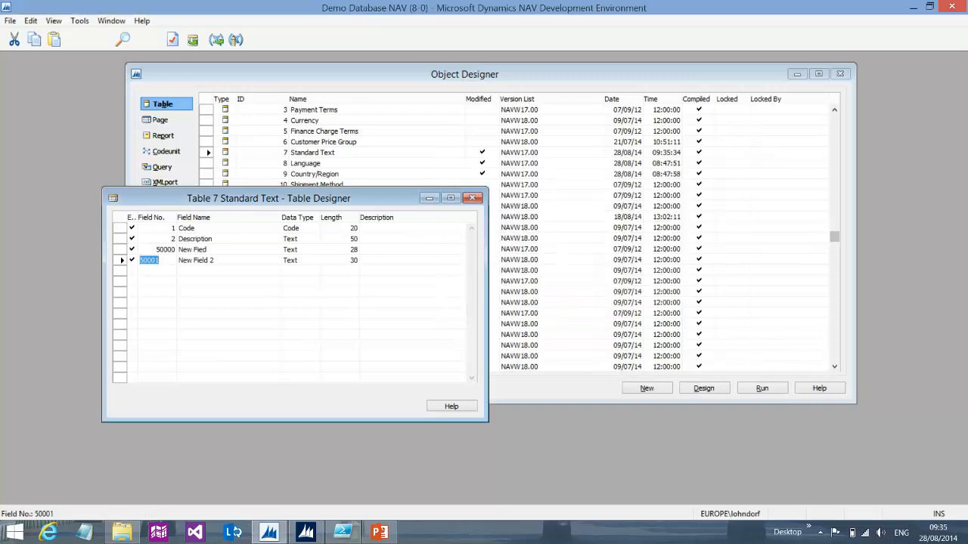
key("Escape")
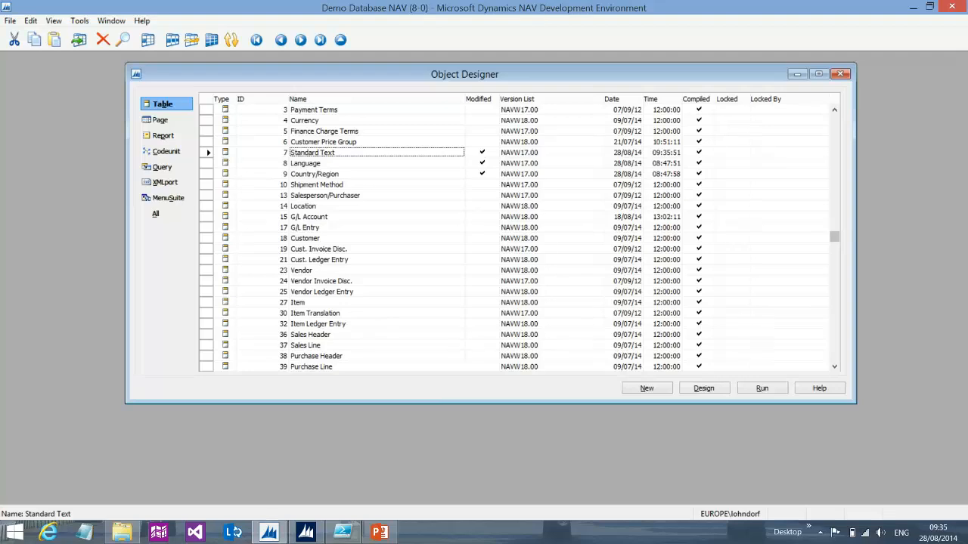
Open Table 7 in design and delete the field 50001 New Field 2
key("alt+d")
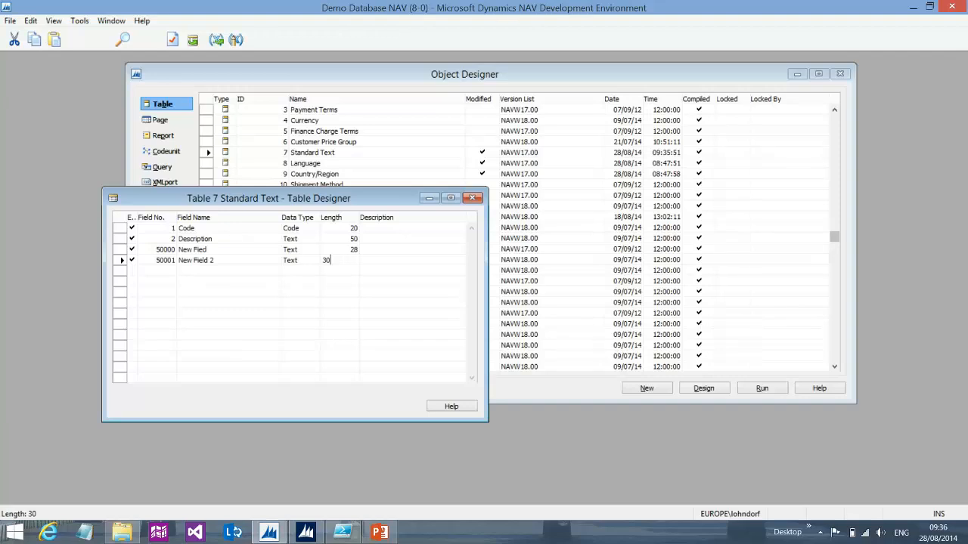
key("F4")
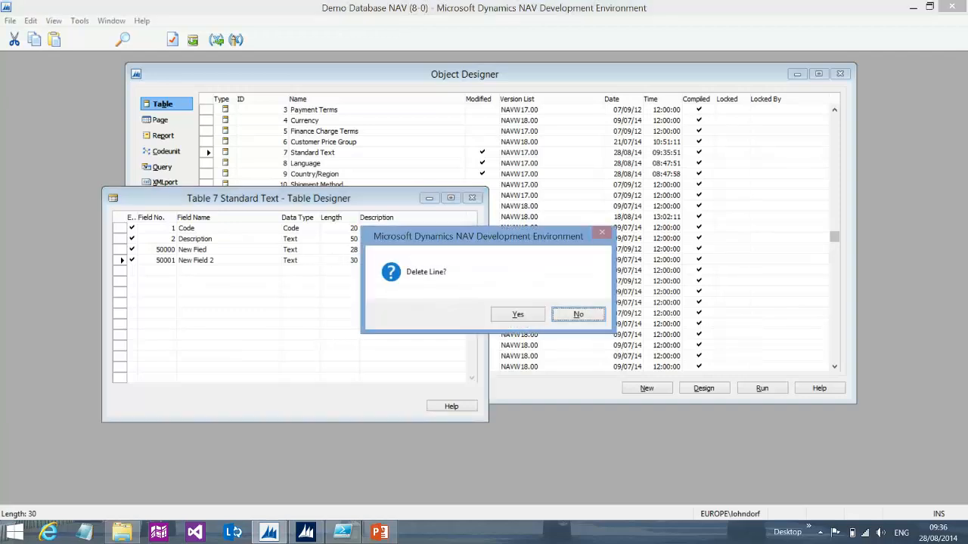
key("y")
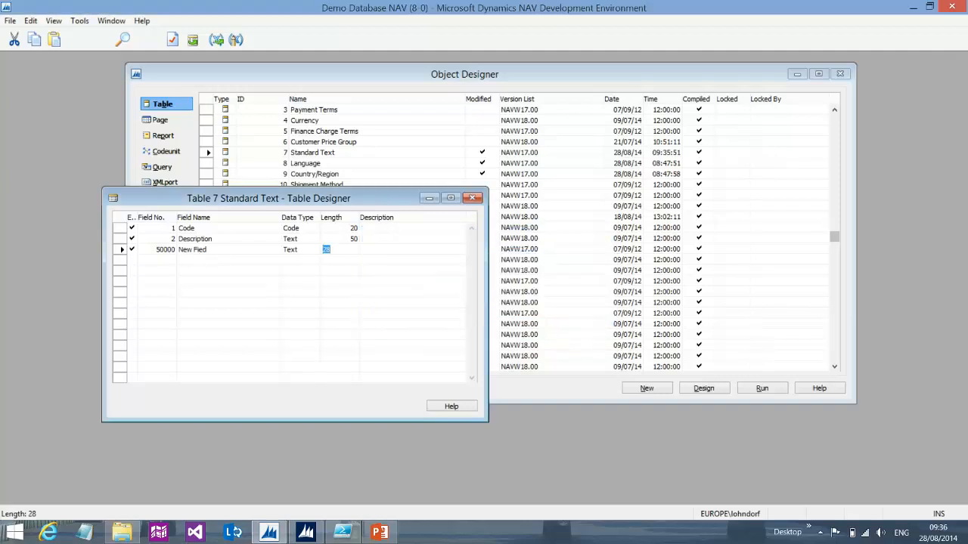
Try to save the table changes with synchronization Now - with validation, dismissing the warning
key("Escape")
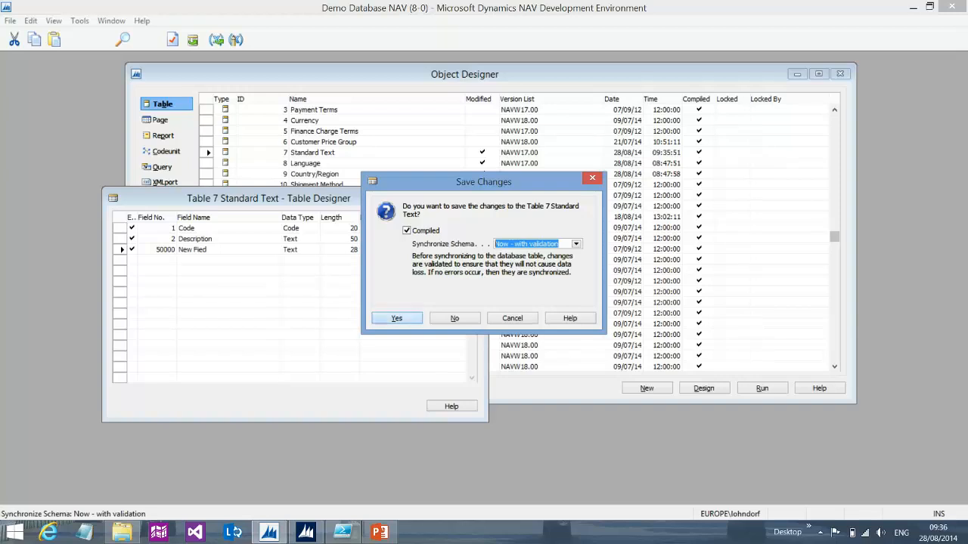
key("Return")
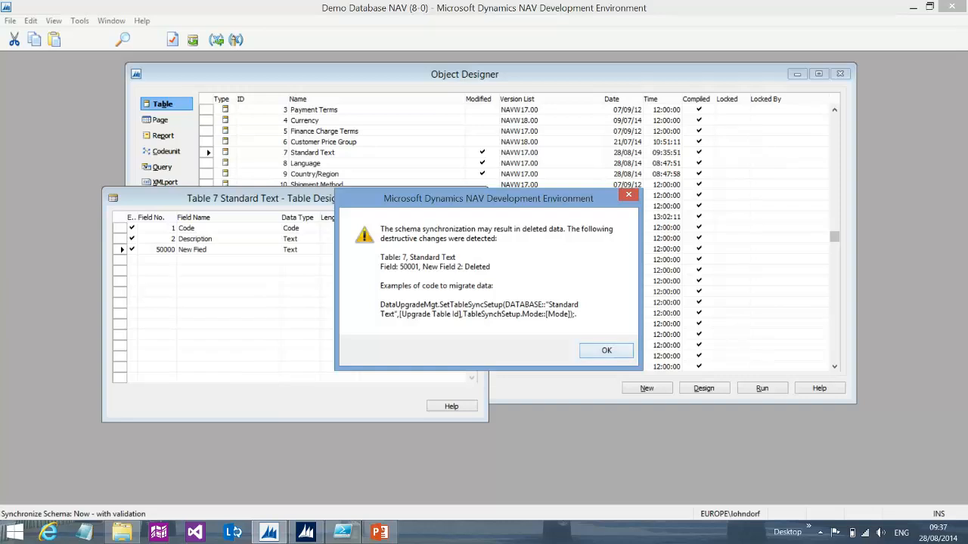
left_click(606, 350)
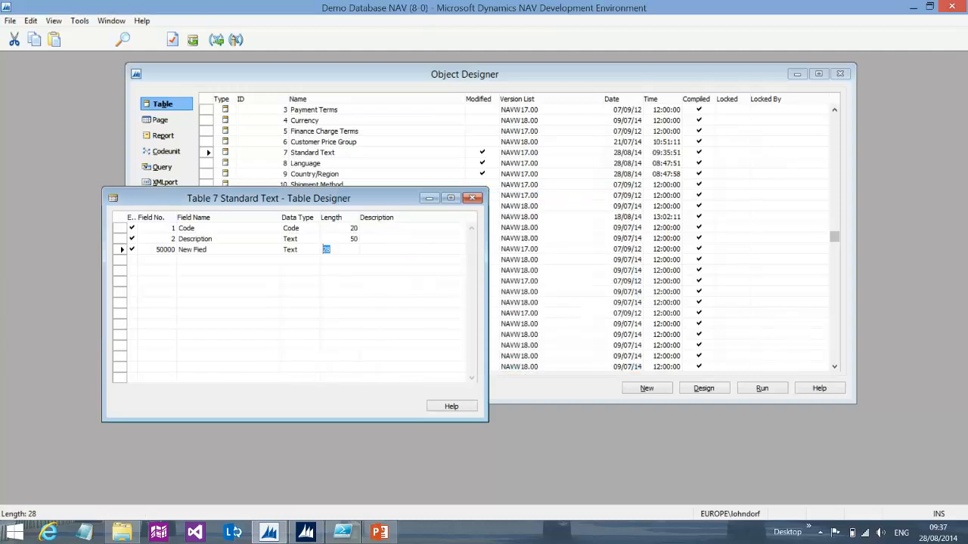
Save the table with Synchronize Schema set to Force and close the designer
key("Escape")
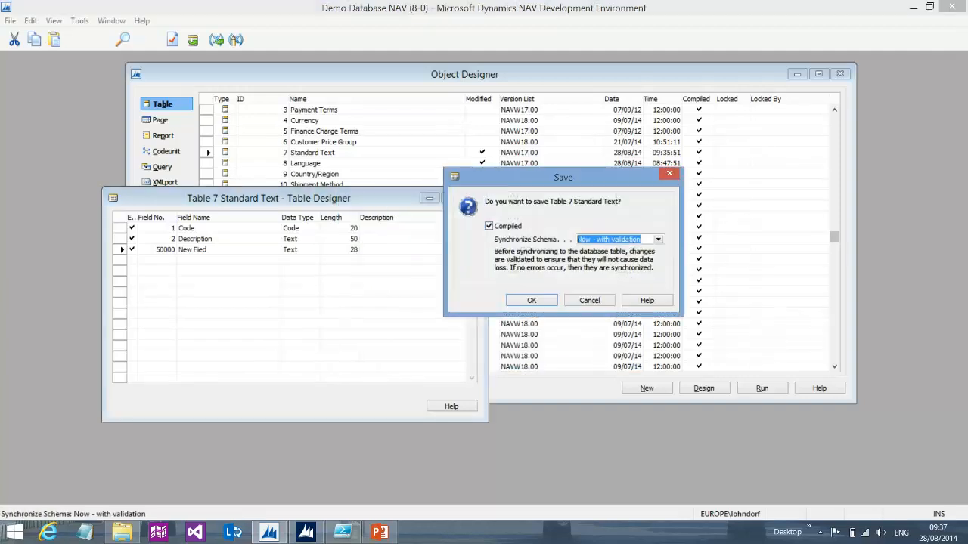
left_click(657, 239)
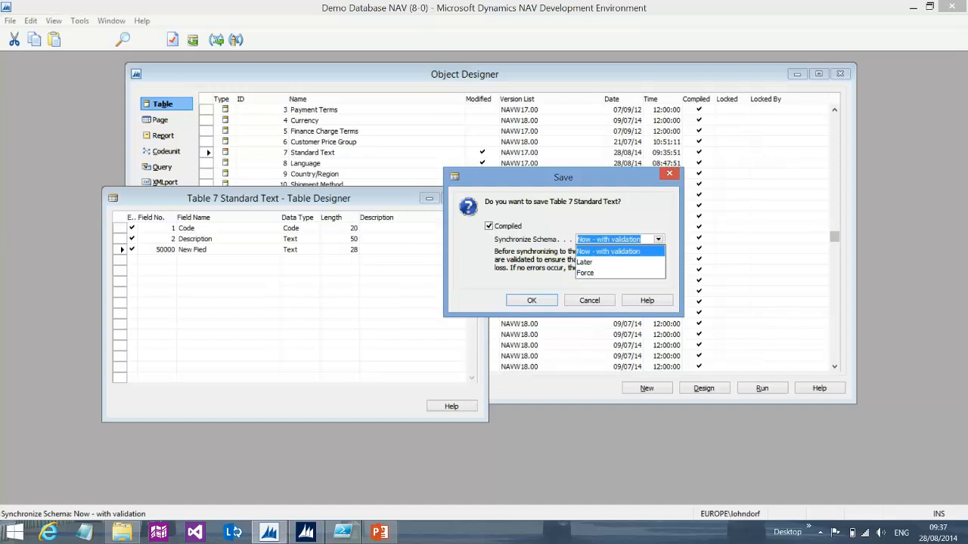
left_click(588, 273)
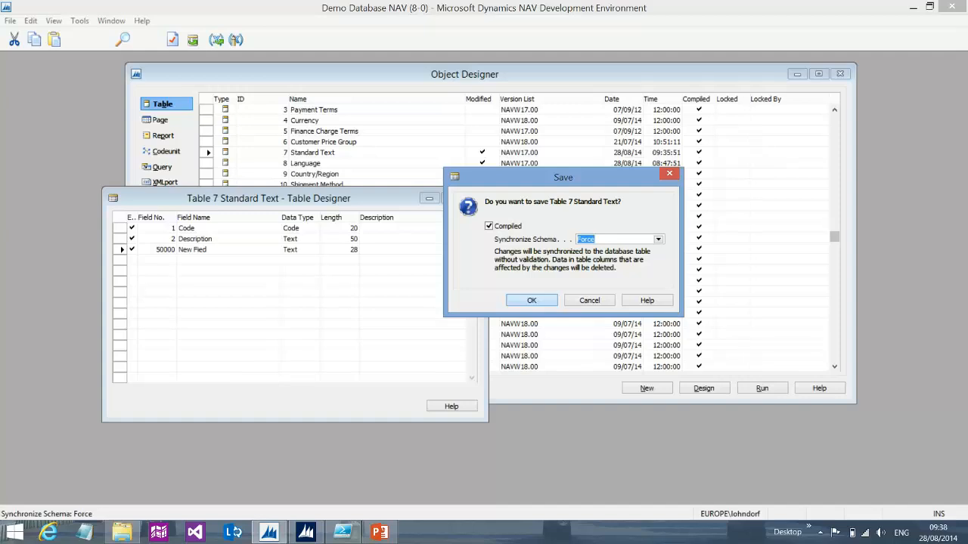
key("Escape")
left_click(472, 198)
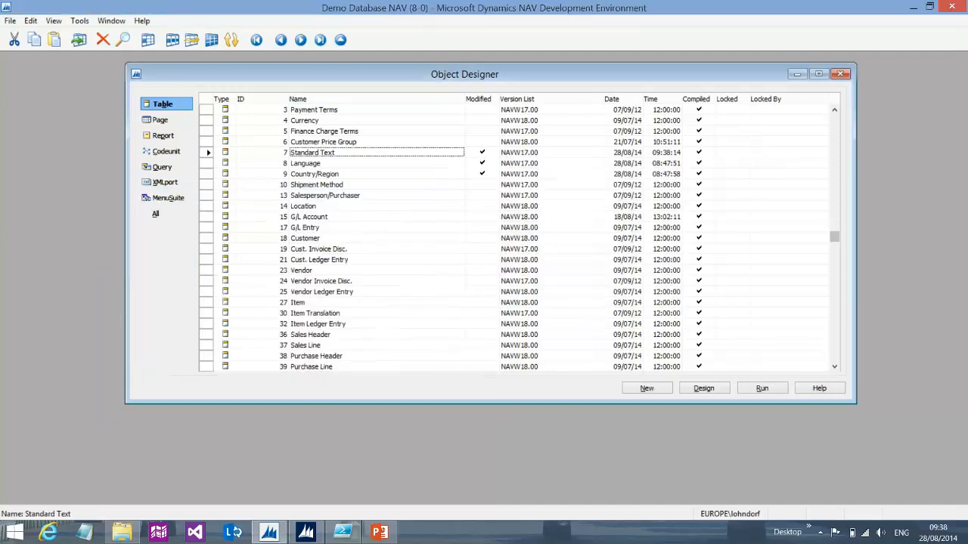
Open Standard Text in design and reduce the New Fied length to 27
left_click(704, 387)
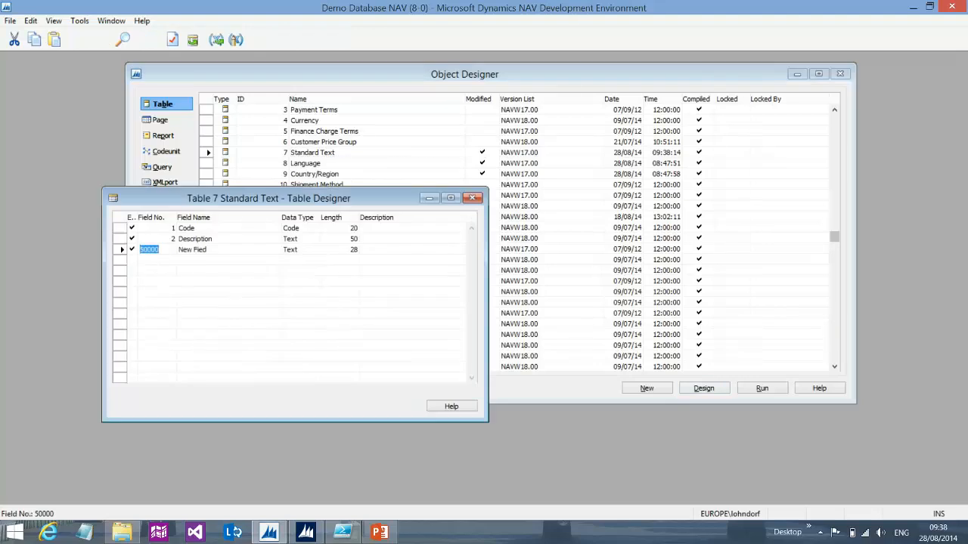
left_click(344, 249)
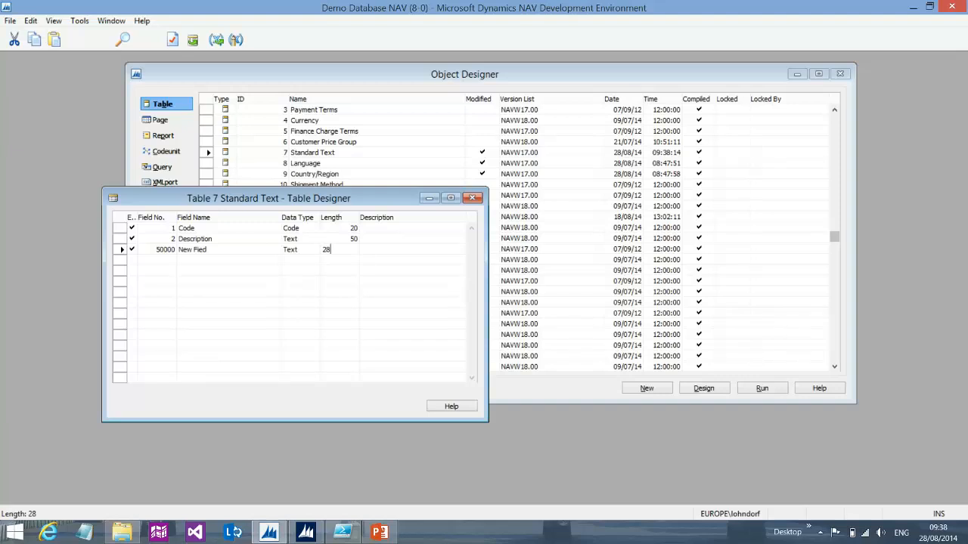
key("BackSpace")
type("7")
key("Tab")
Try to save the length change with Now - with validation, dismissing the warning
key("Escape")
key("Return")
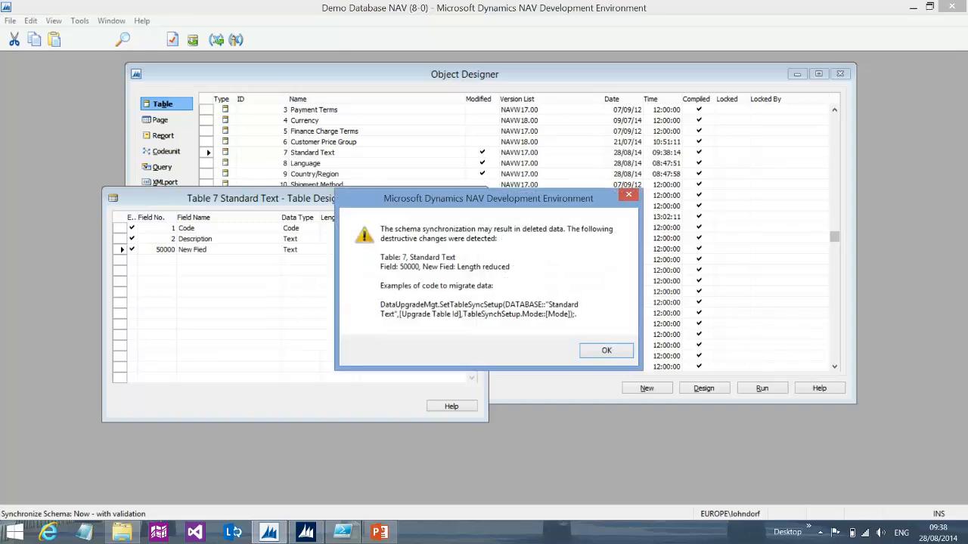
key("Return")
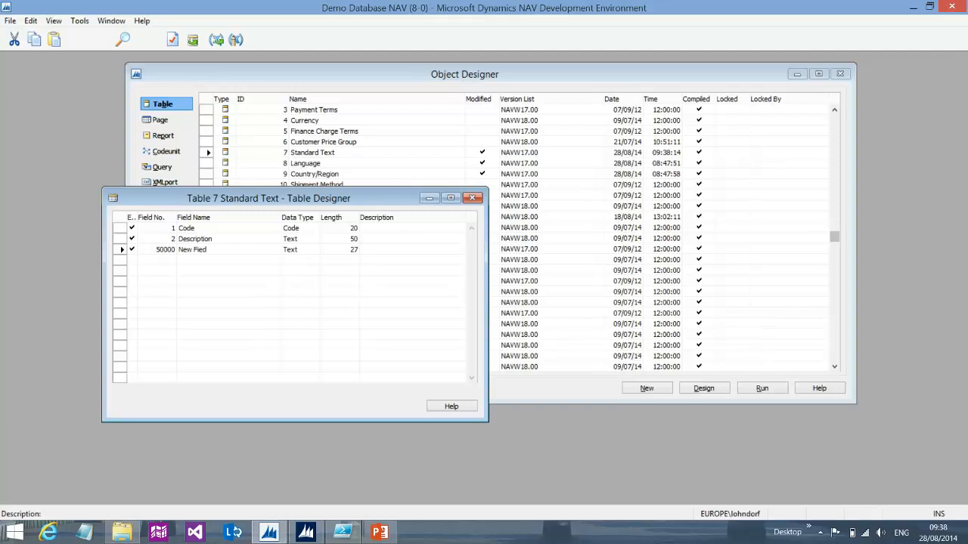
Save the table changes with Synchronize Schema set to Later
key("Escape")
key("F6")
key("Down")
key("Down")
key("Return")
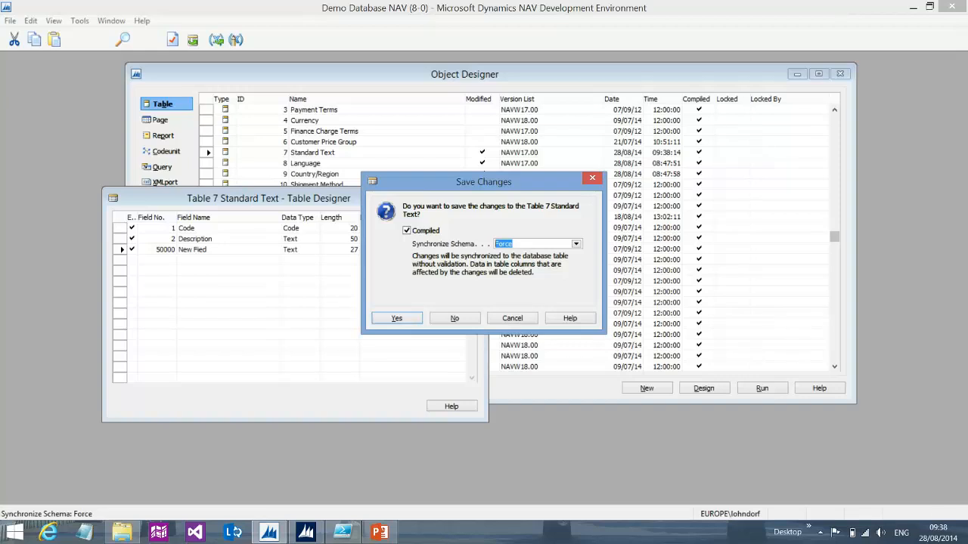
key("Up")
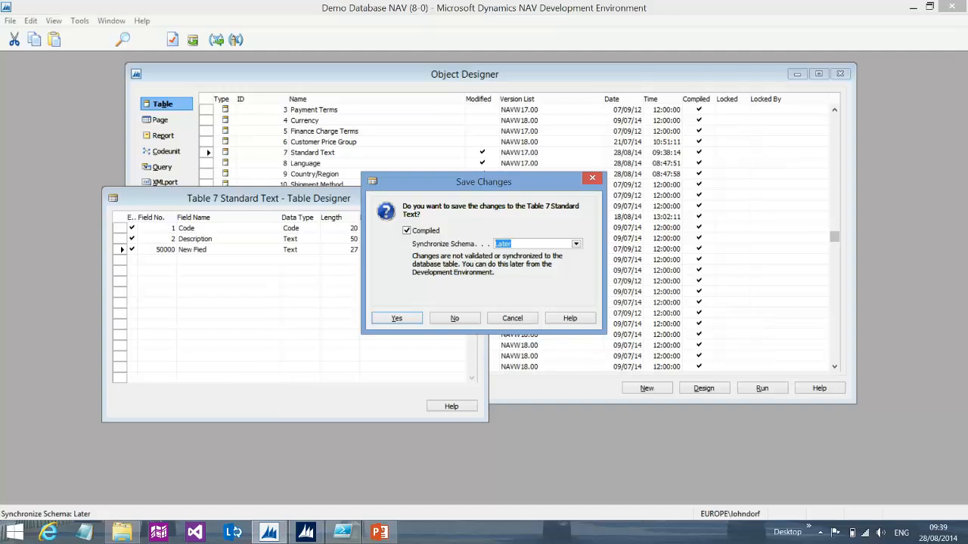
left_click(396, 318)
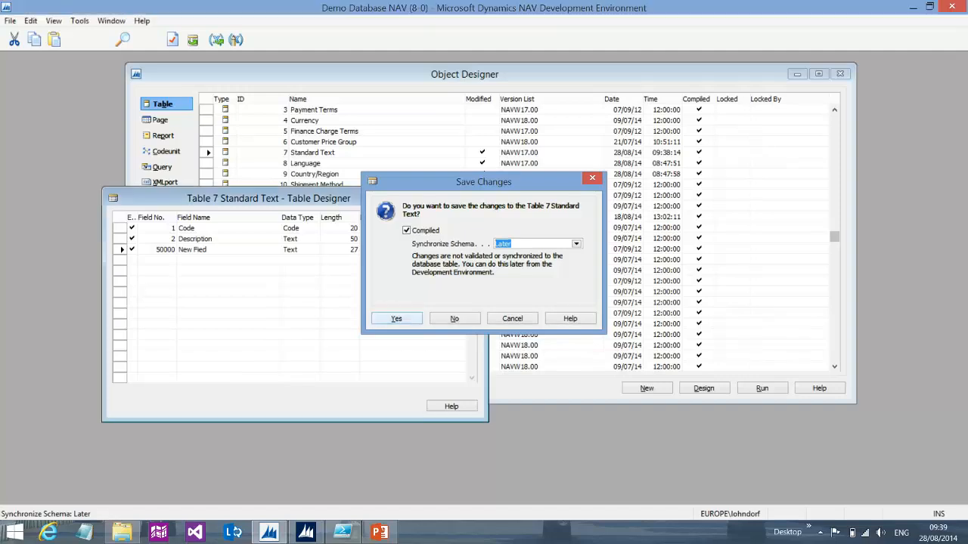
Synchronize the schema for all tables using the Force option and close the progress window
left_click(79, 20)
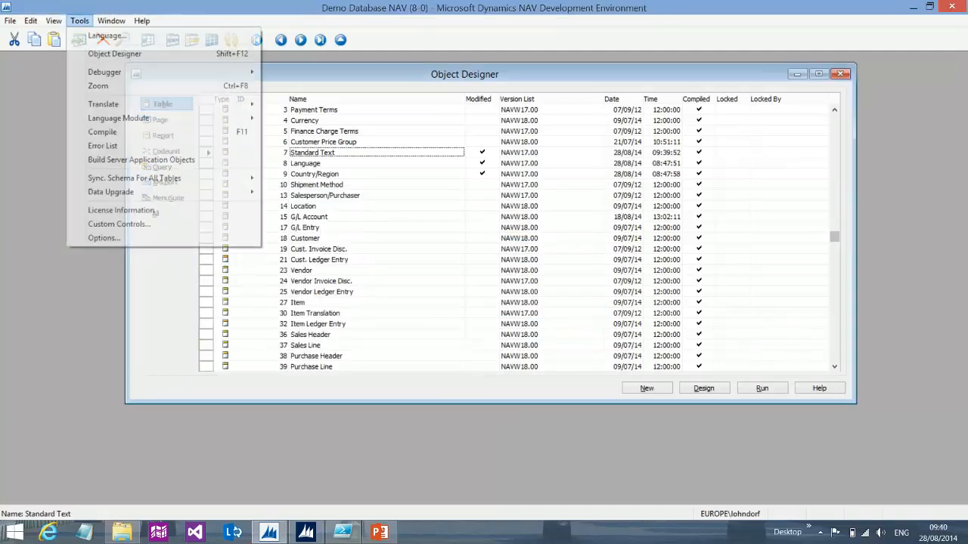
mouse_move(151, 178)
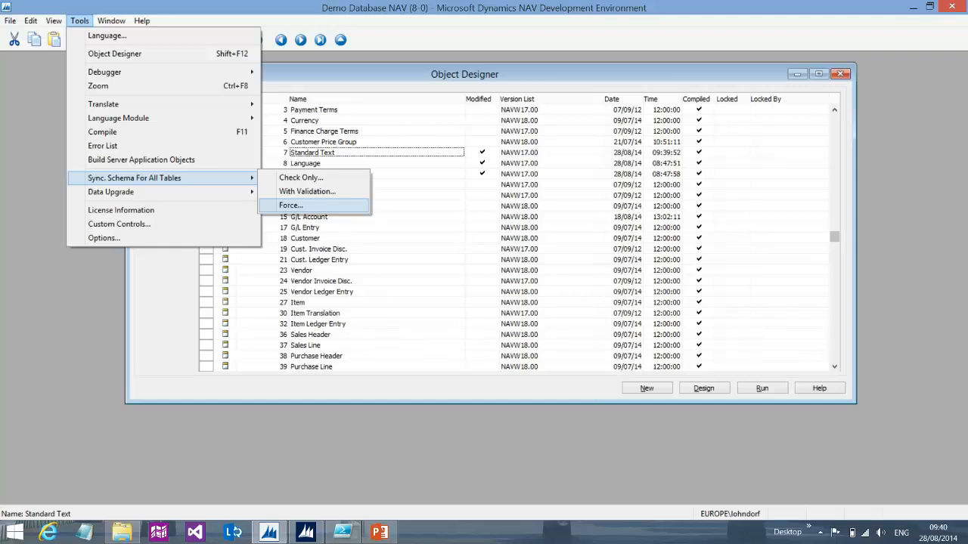
key("Return")
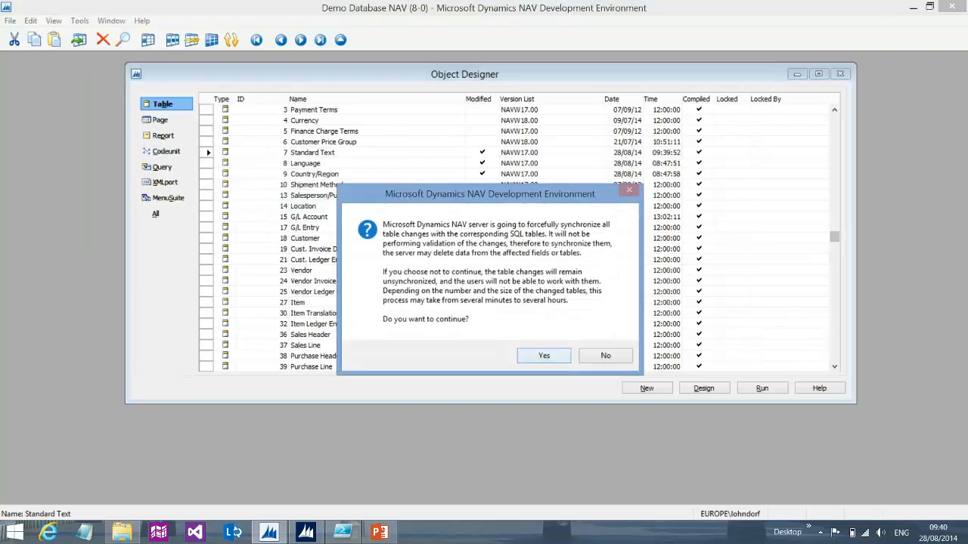
key("Return")
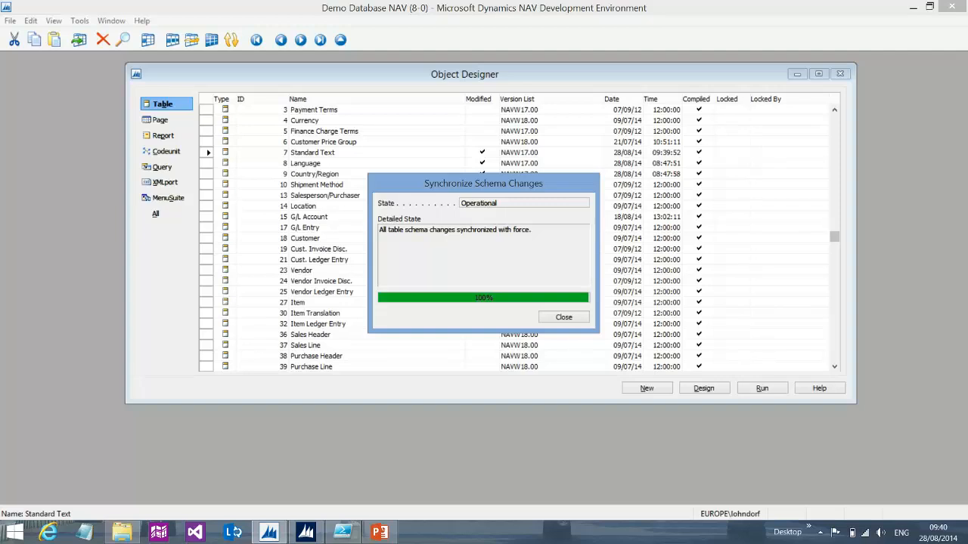
key("Return")
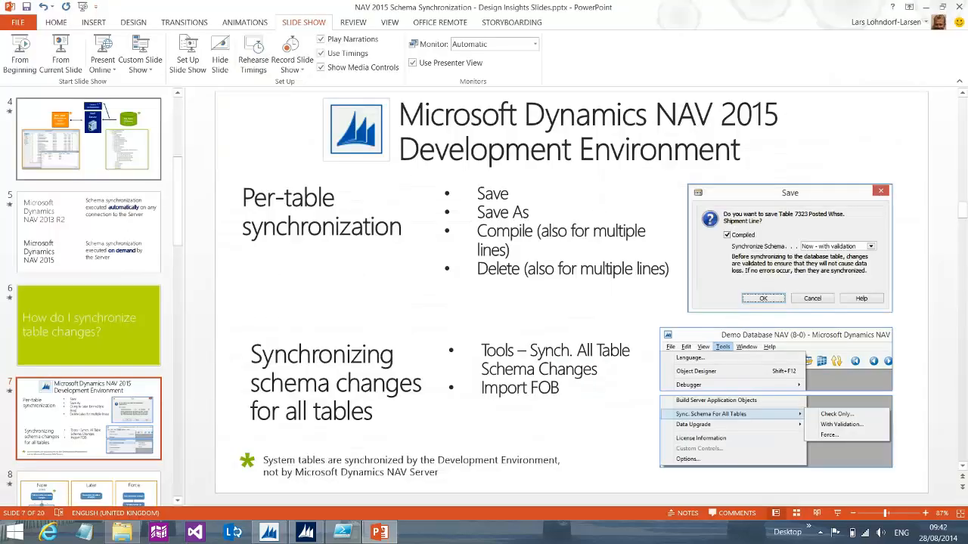
left_click(60, 53)
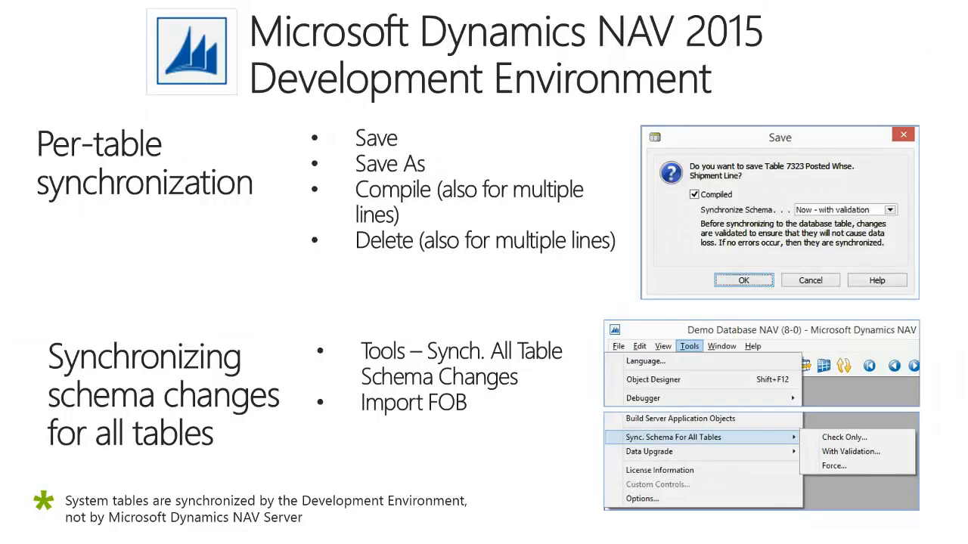
key("Right")
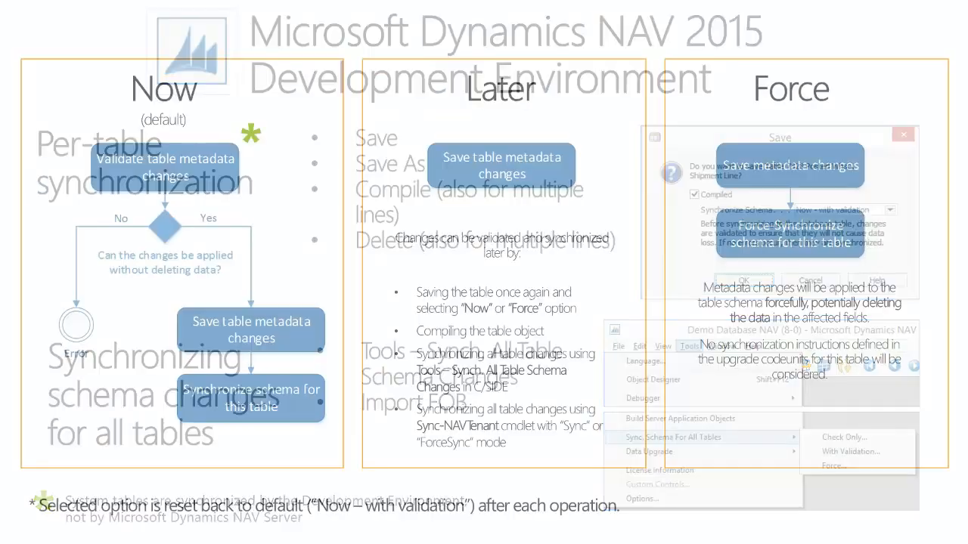